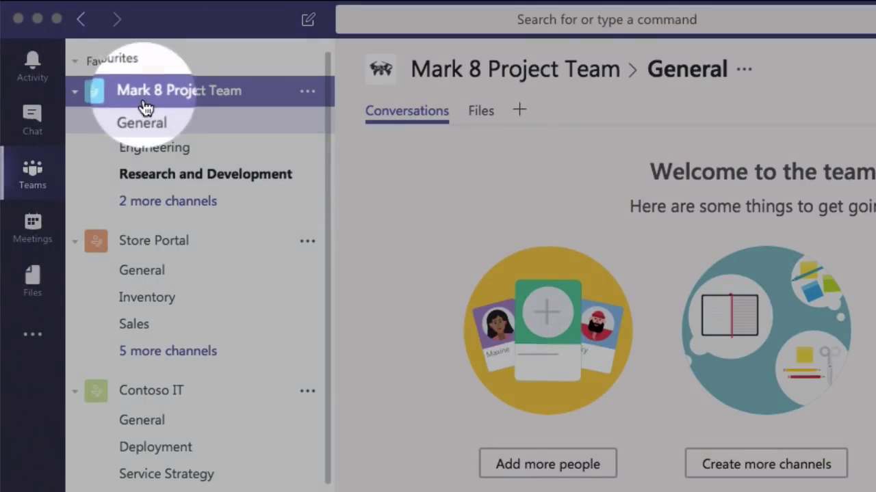
Open Manage team for the Mark 8 Project Team to list its 21 members
click(308, 95)
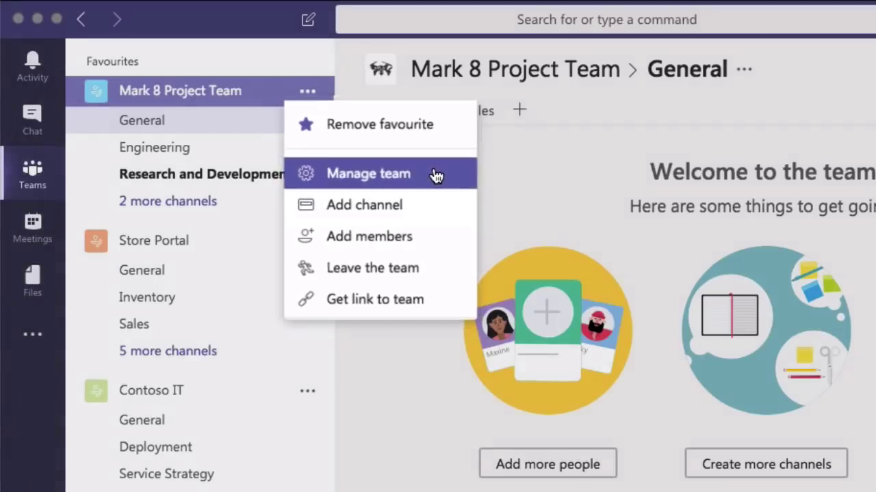
click(436, 177)
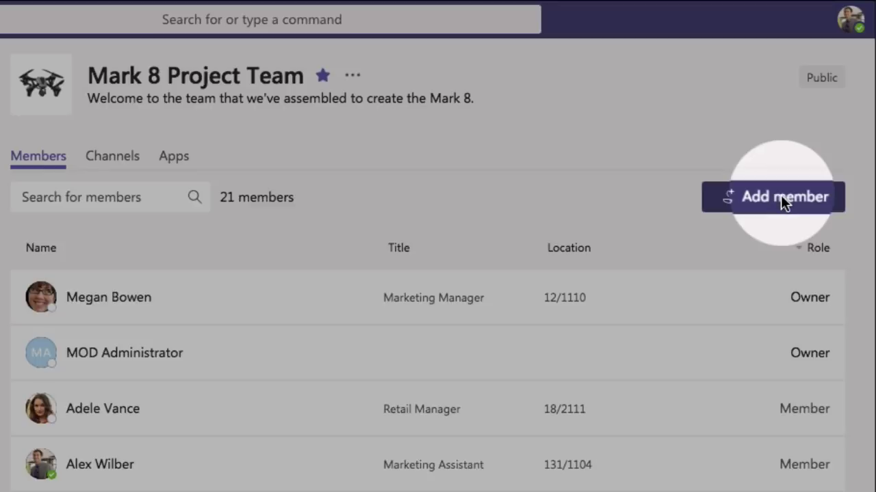
Invite the guest's Gmail address to Mark 8 Project Team as a guest, then close the window
click(780, 197)
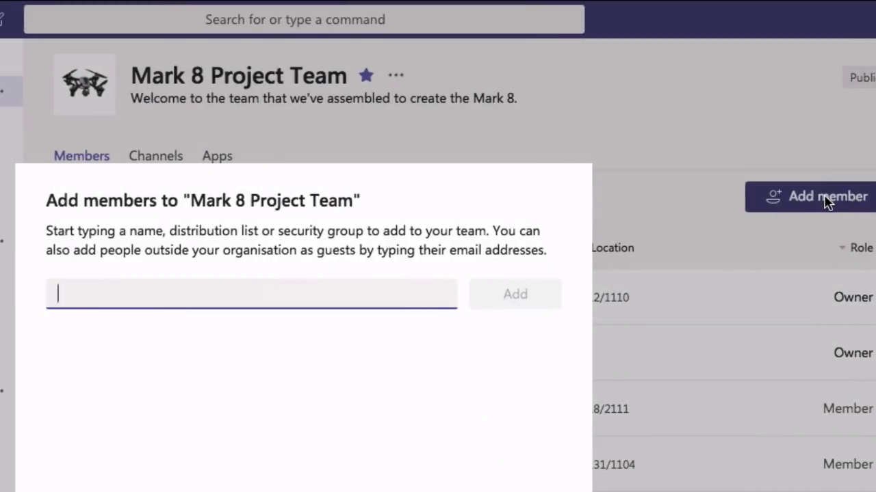
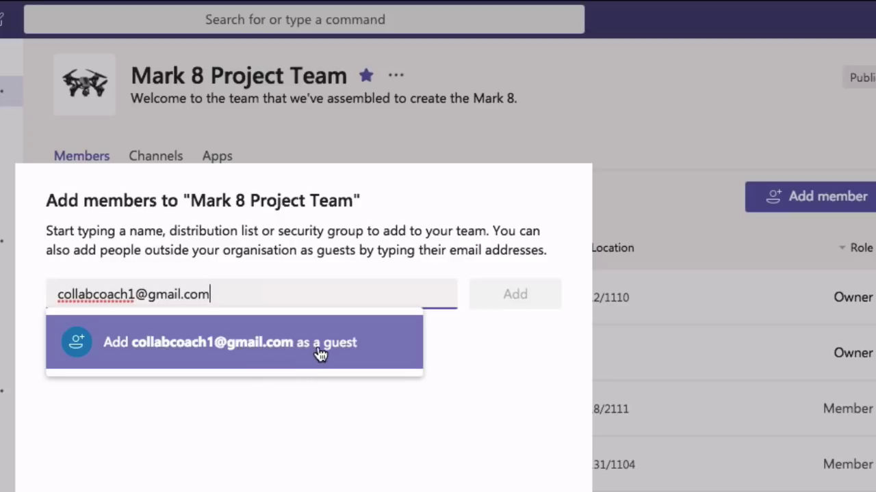
click(352, 353)
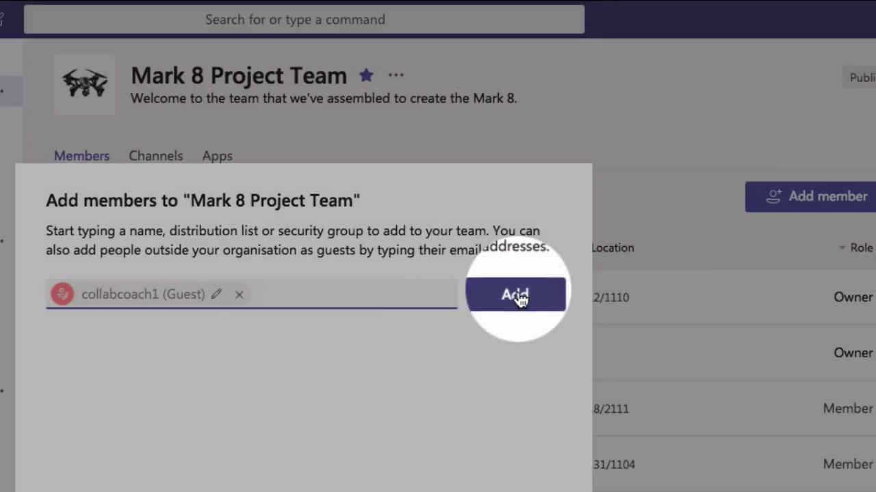
click(517, 294)
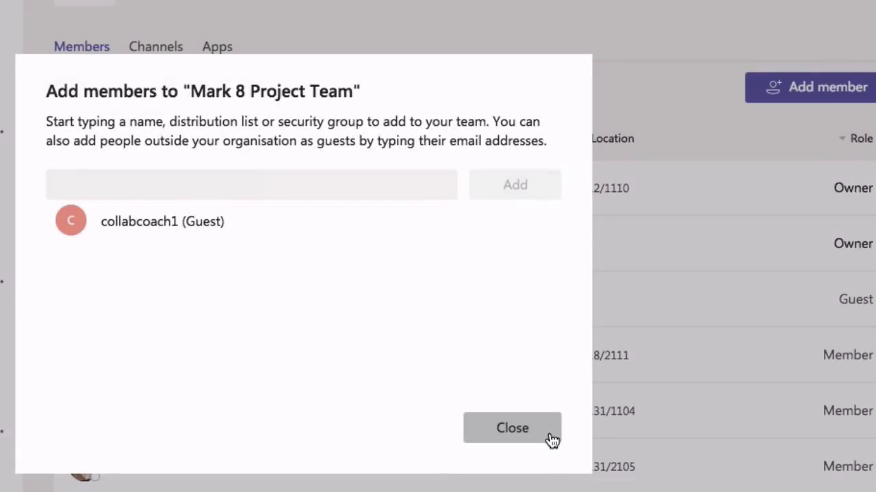
click(550, 437)
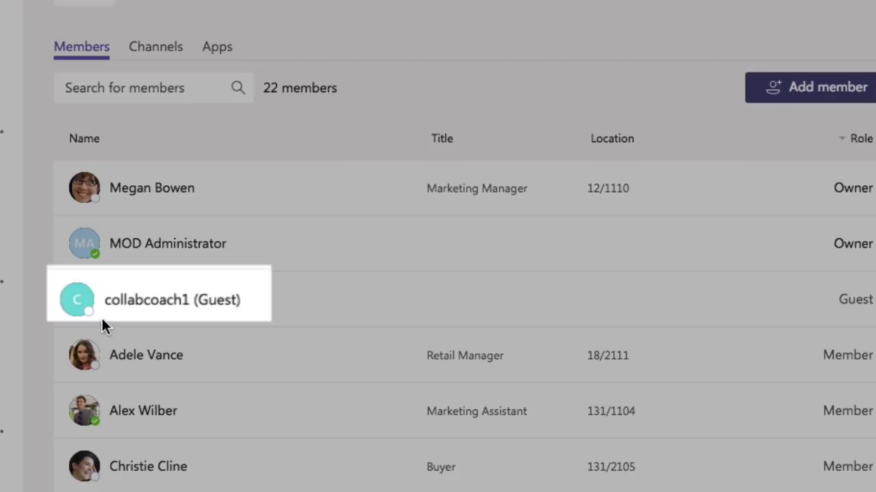
mouse_move(199, 308)
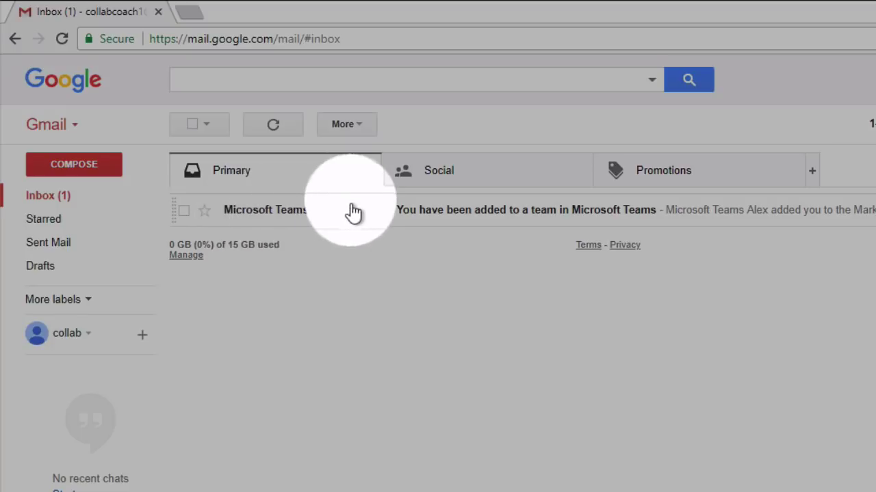
Open the Microsoft Teams invitation email and scroll to its Open Microsoft Teams button
click(351, 211)
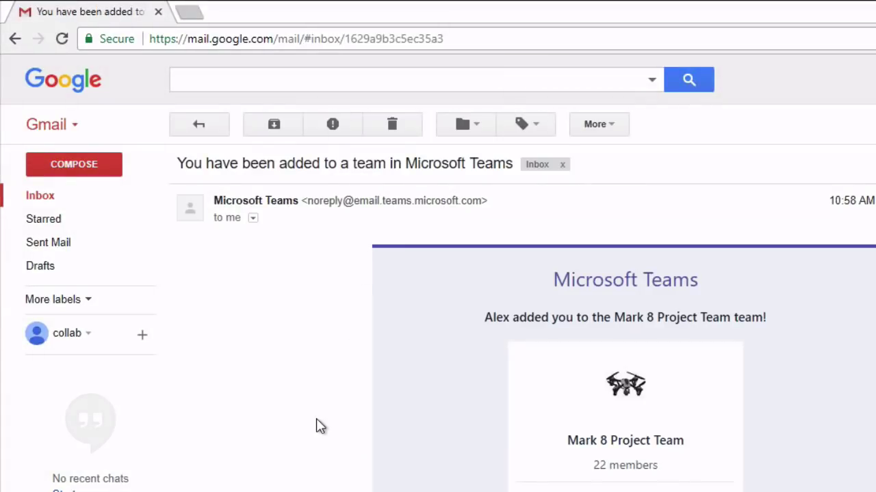
scroll(316, 425, down, 7)
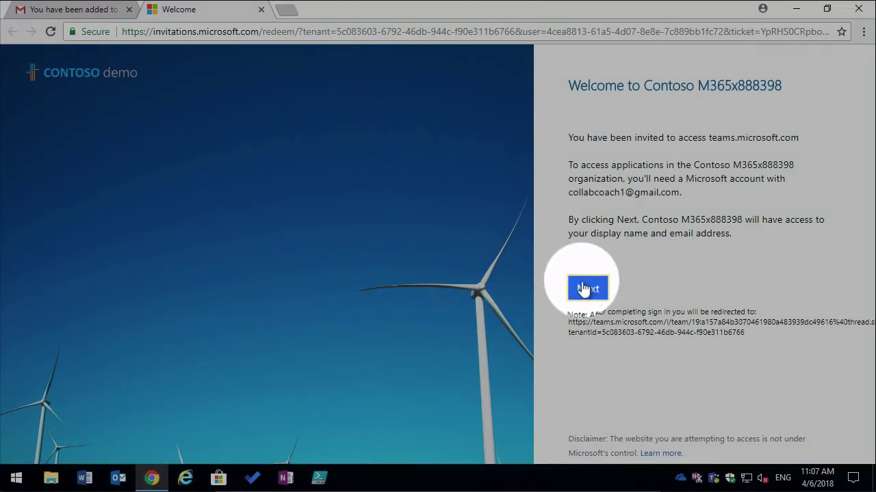
Accept the invitation and start a Microsoft account for the Gmail address with a new password
click(585, 288)
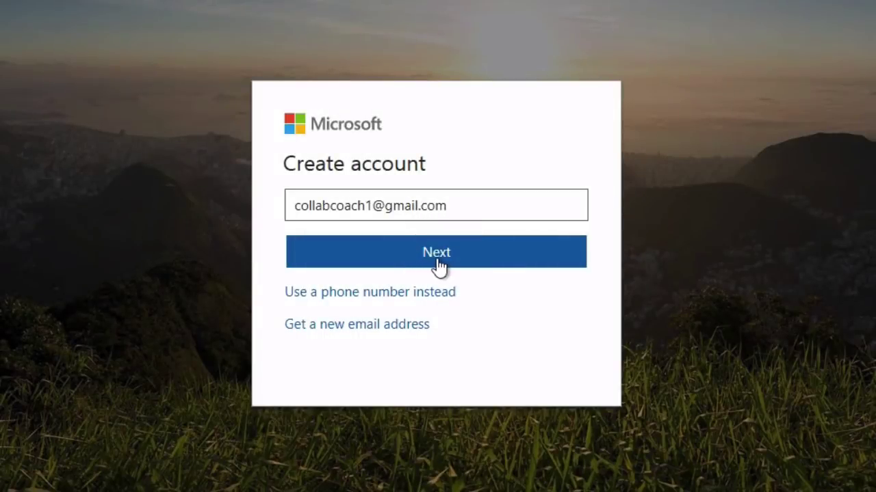
click(436, 258)
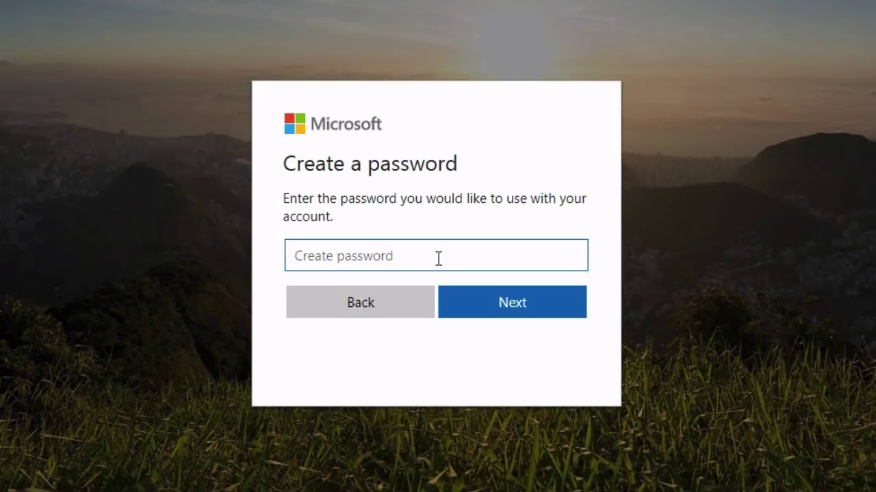
text(••)
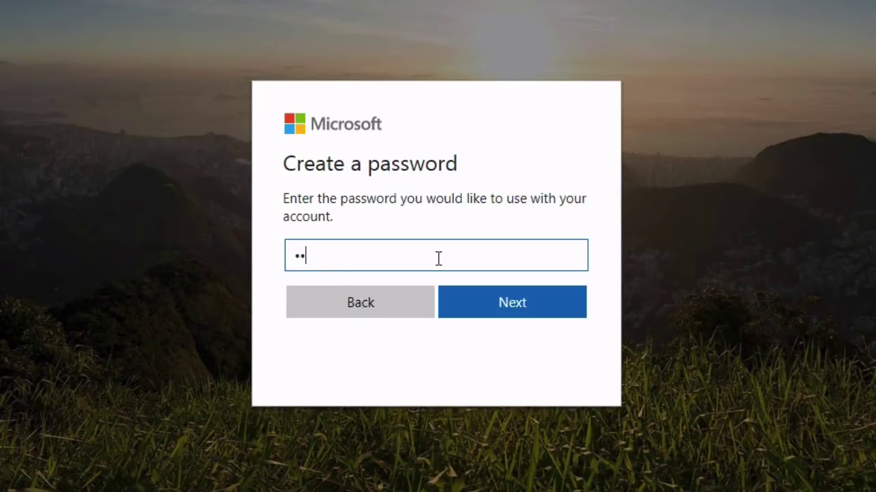
text(••••••••••)
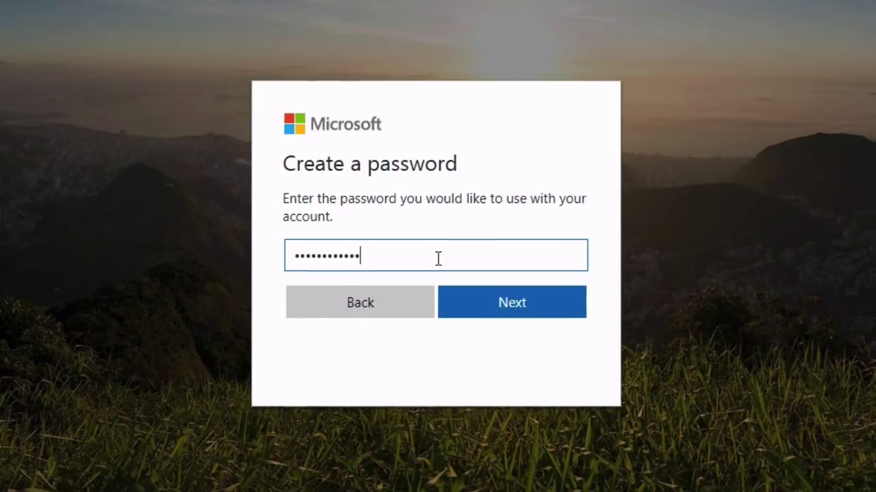
click(457, 321)
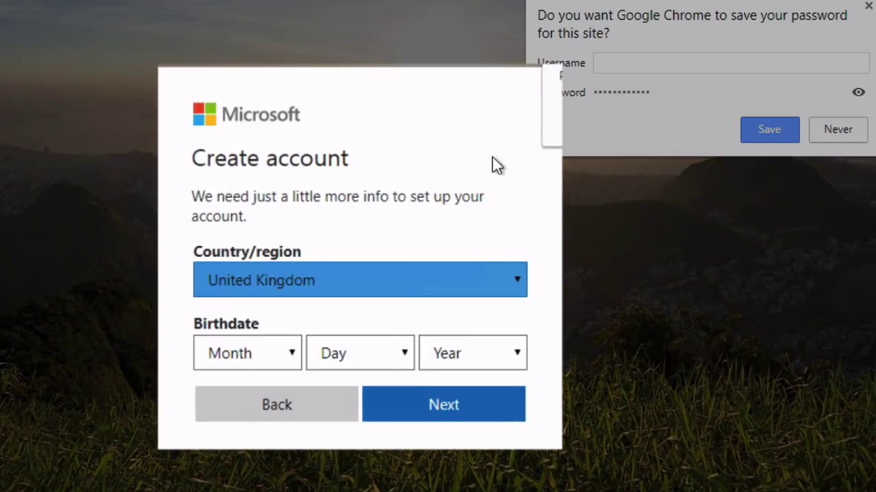
click(291, 353)
click(253, 256)
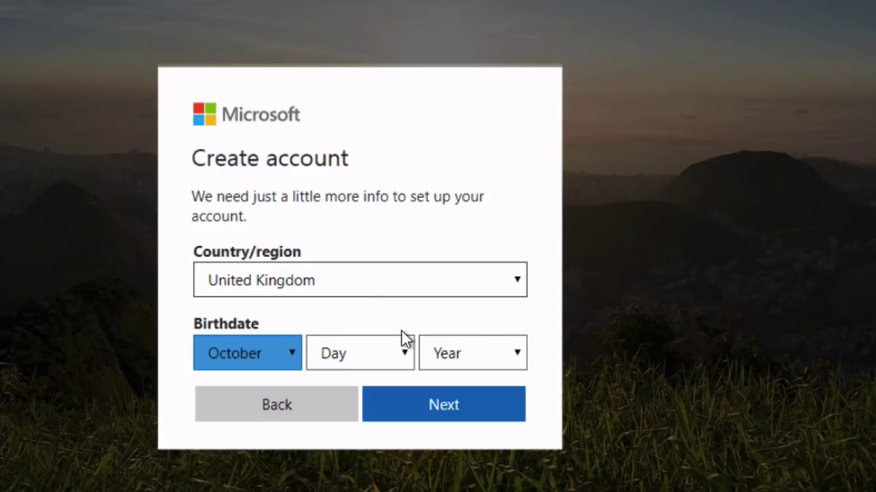
click(401, 357)
click(347, 255)
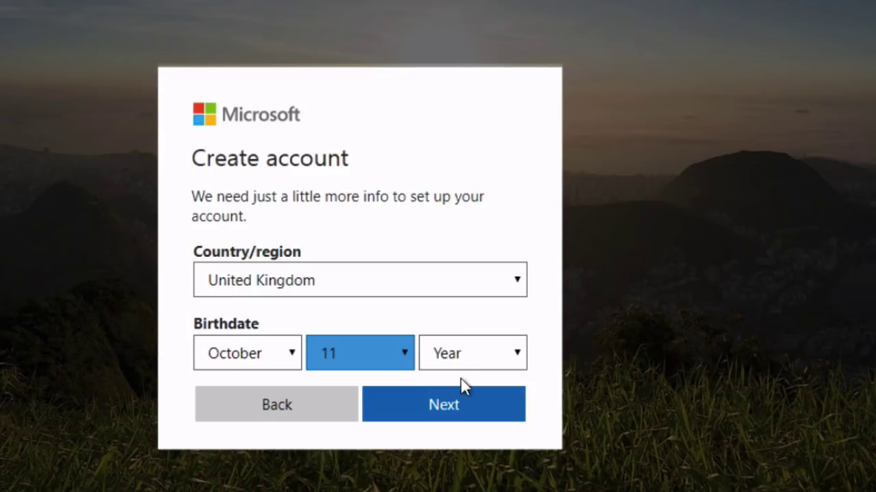
click(469, 354)
scroll(477, 274, down, 2)
scroll(482, 266, down, 10)
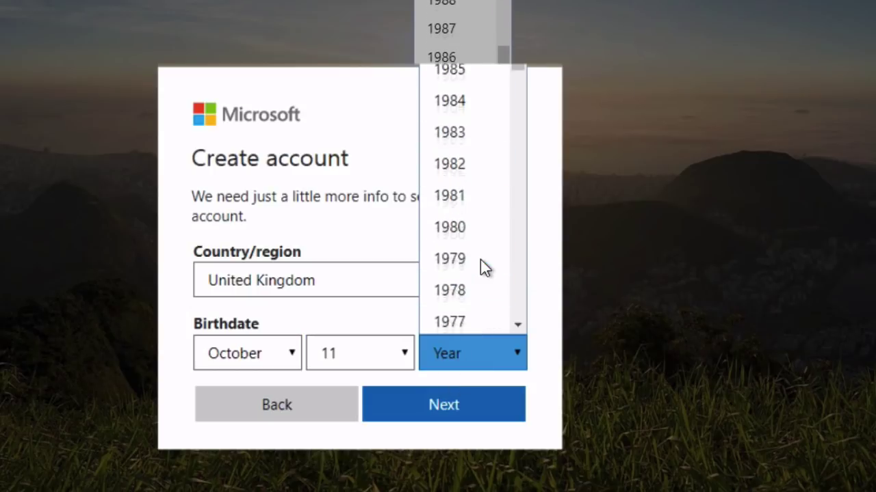
click(448, 223)
click(411, 409)
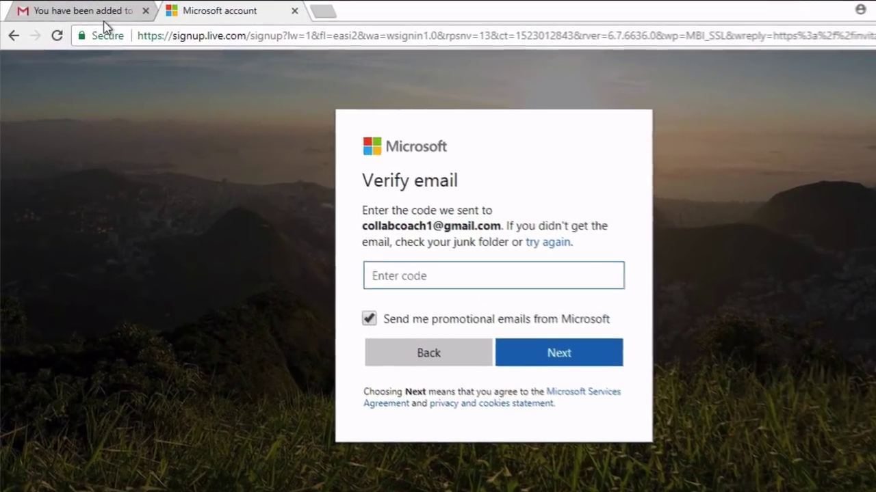
In the Gmail inbox, open the Microsoft account team's 'Verify your email address' message
click(86, 16)
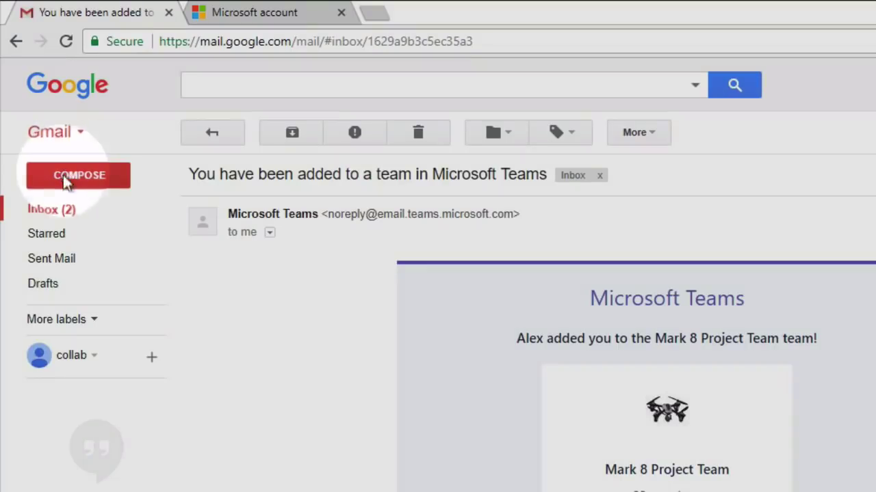
click(61, 208)
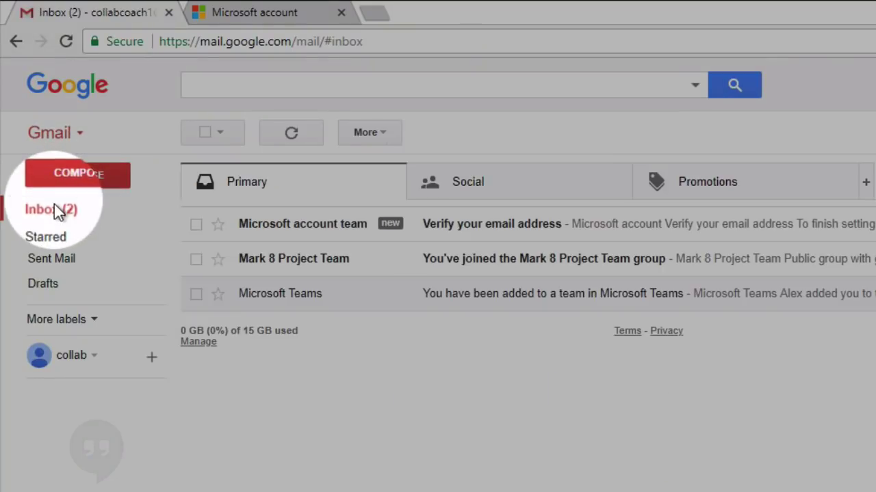
click(337, 231)
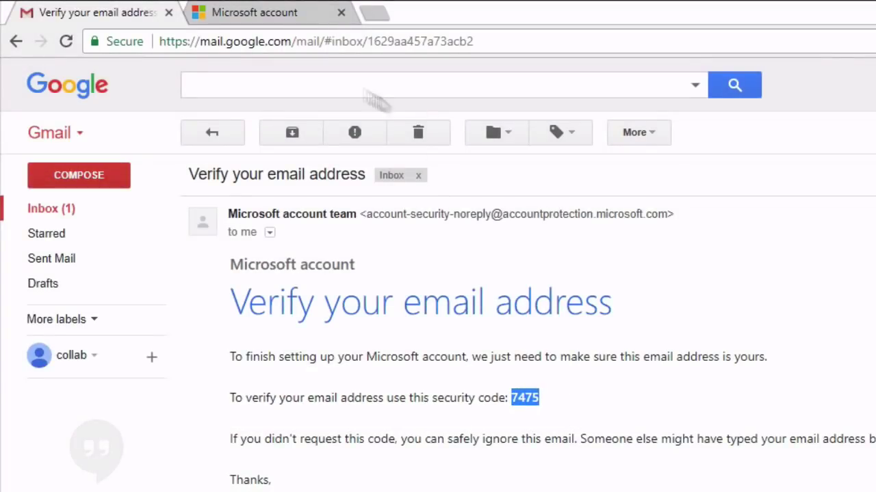
Paste the emailed security code, opt out of promotional emails, and type the CAPTCHA characters
click(276, 18)
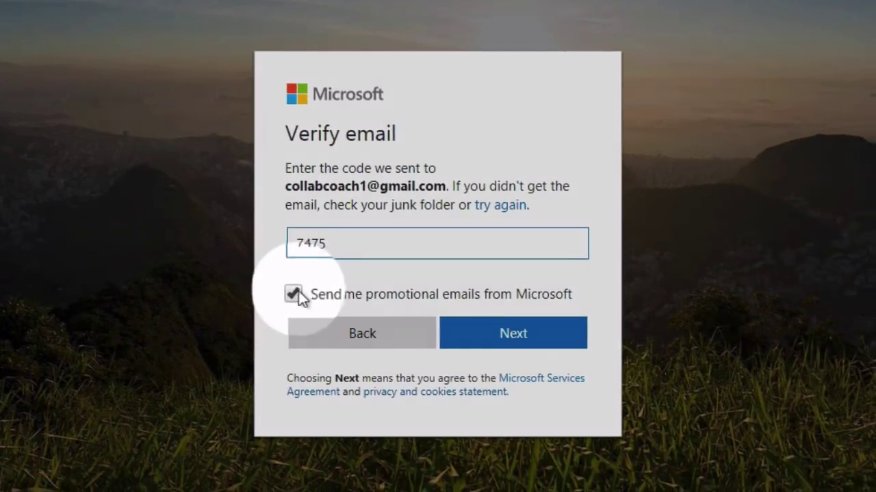
click(347, 323)
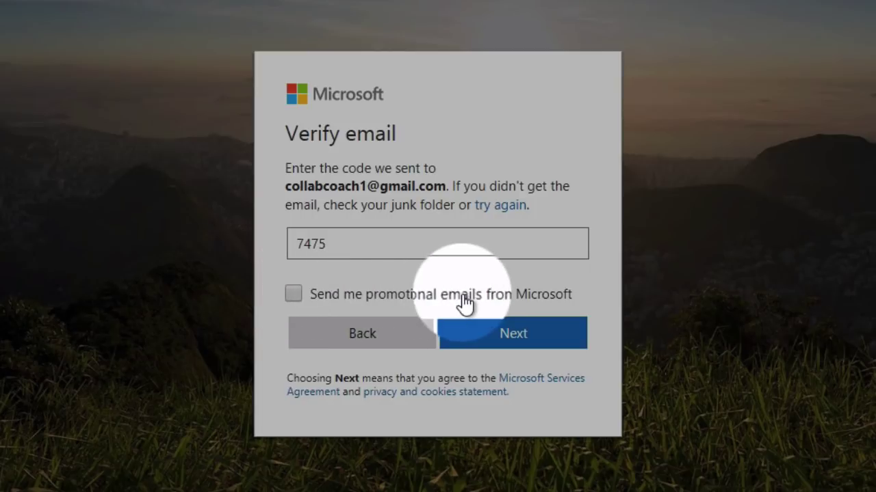
click(528, 333)
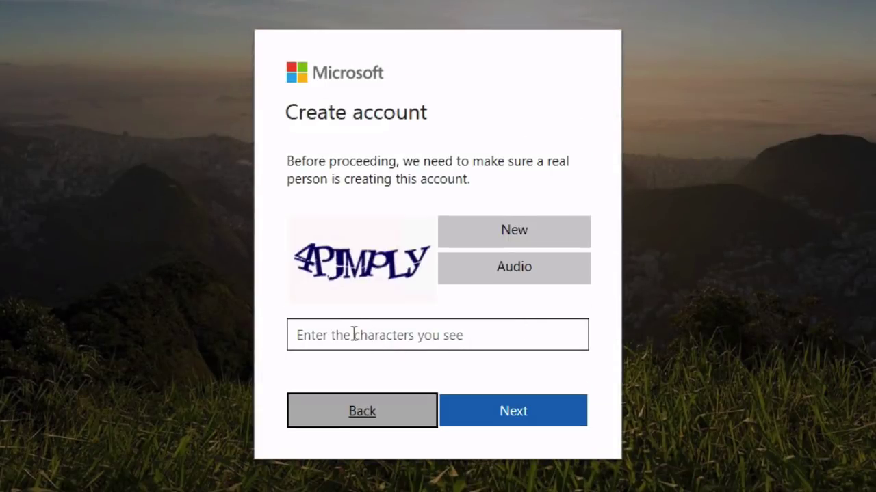
click(352, 335)
text(4pjm)
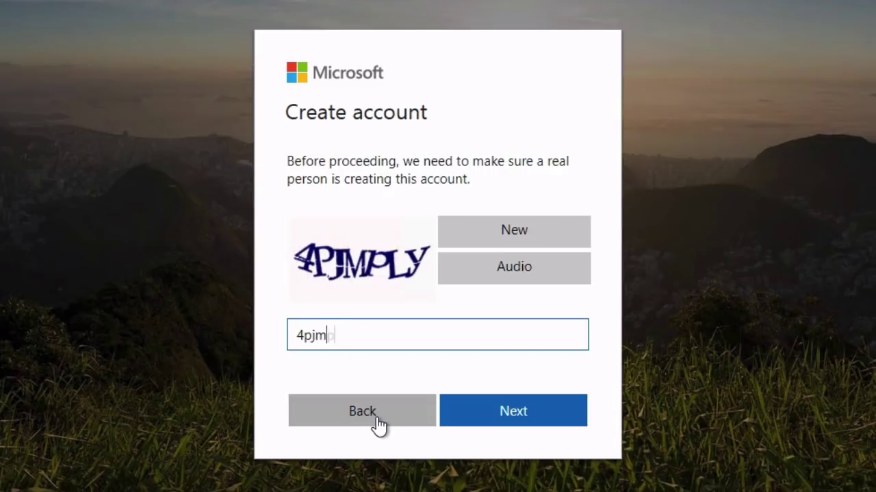
text(ply)
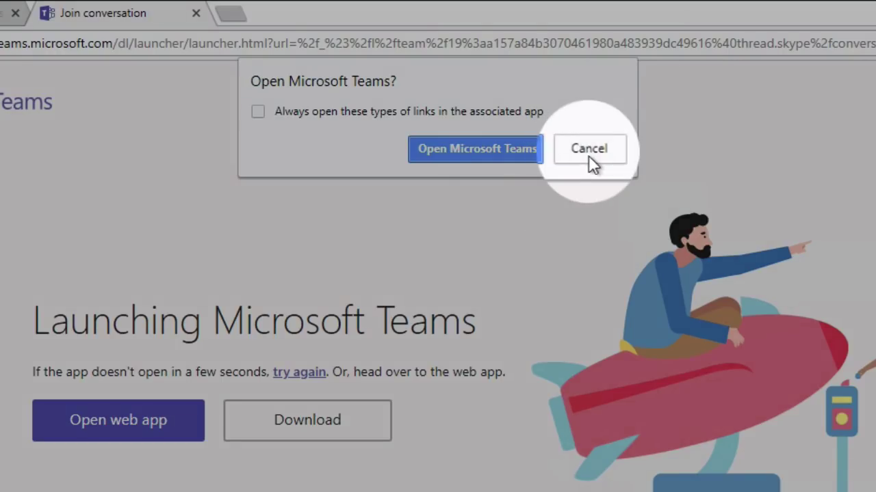
Decline the Teams desktop app and continue with the Teams web app instead
click(589, 149)
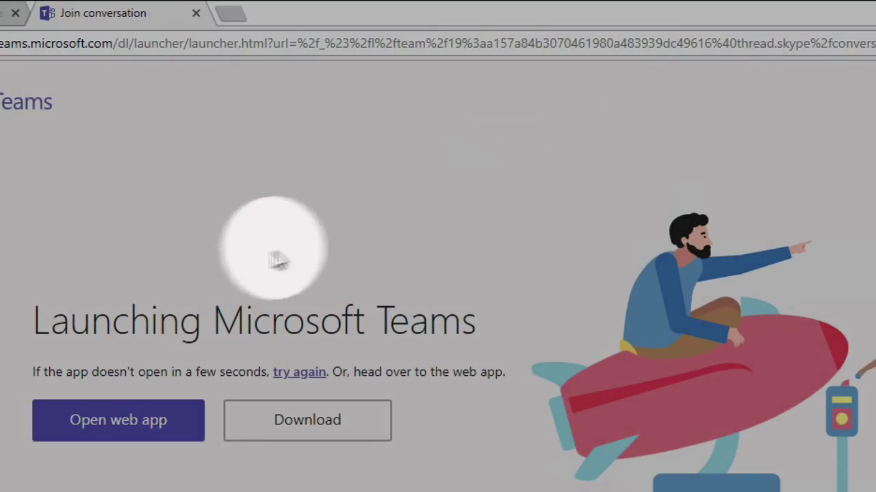
click(136, 426)
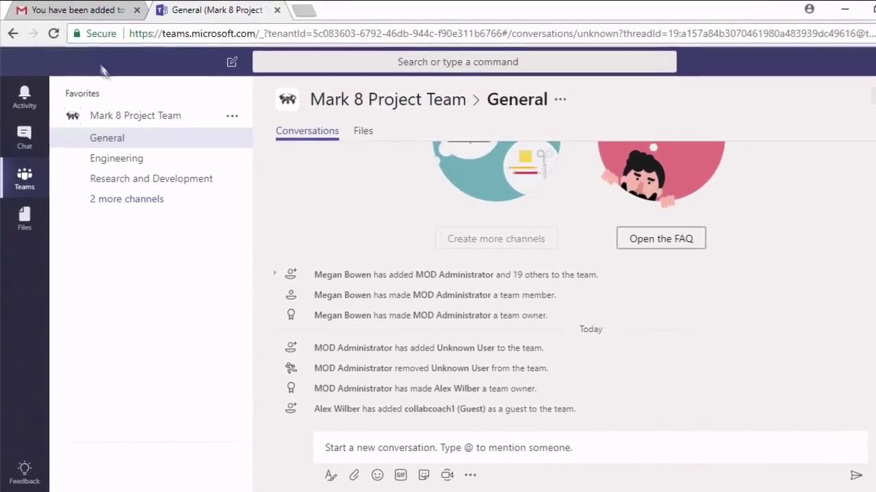
Return to the Gmail invitation email and scroll to show the Open Microsoft Teams button
click(86, 12)
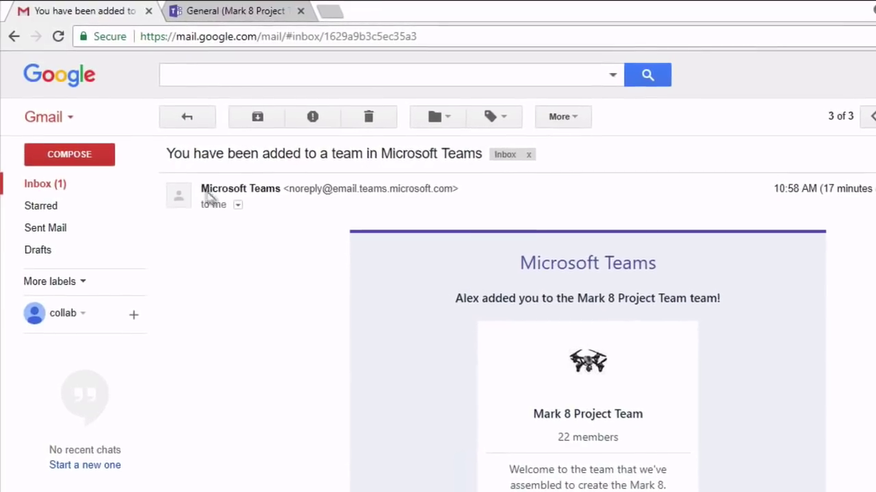
scroll(442, 456, down, 2)
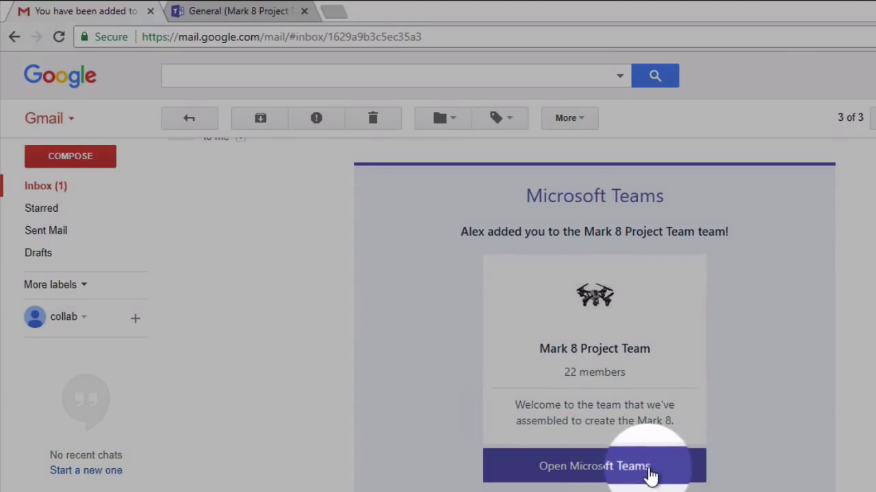